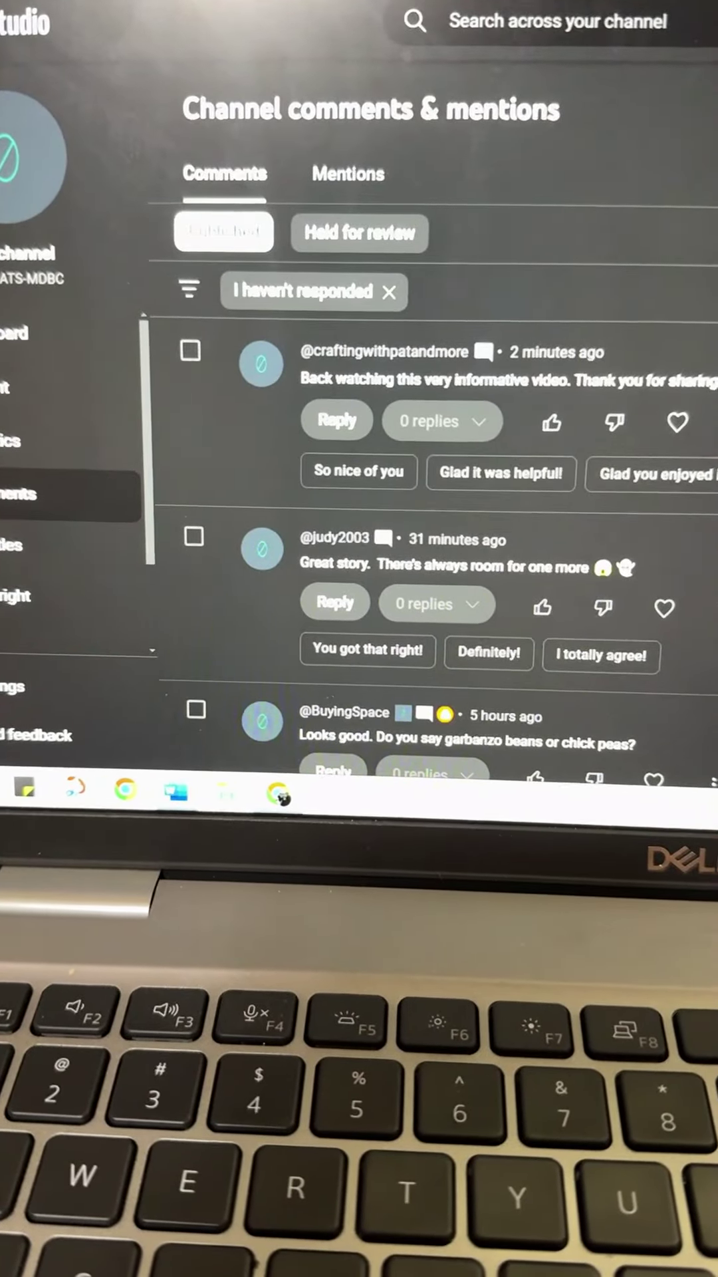
pyautogui.scroll(-3, 430, 549)
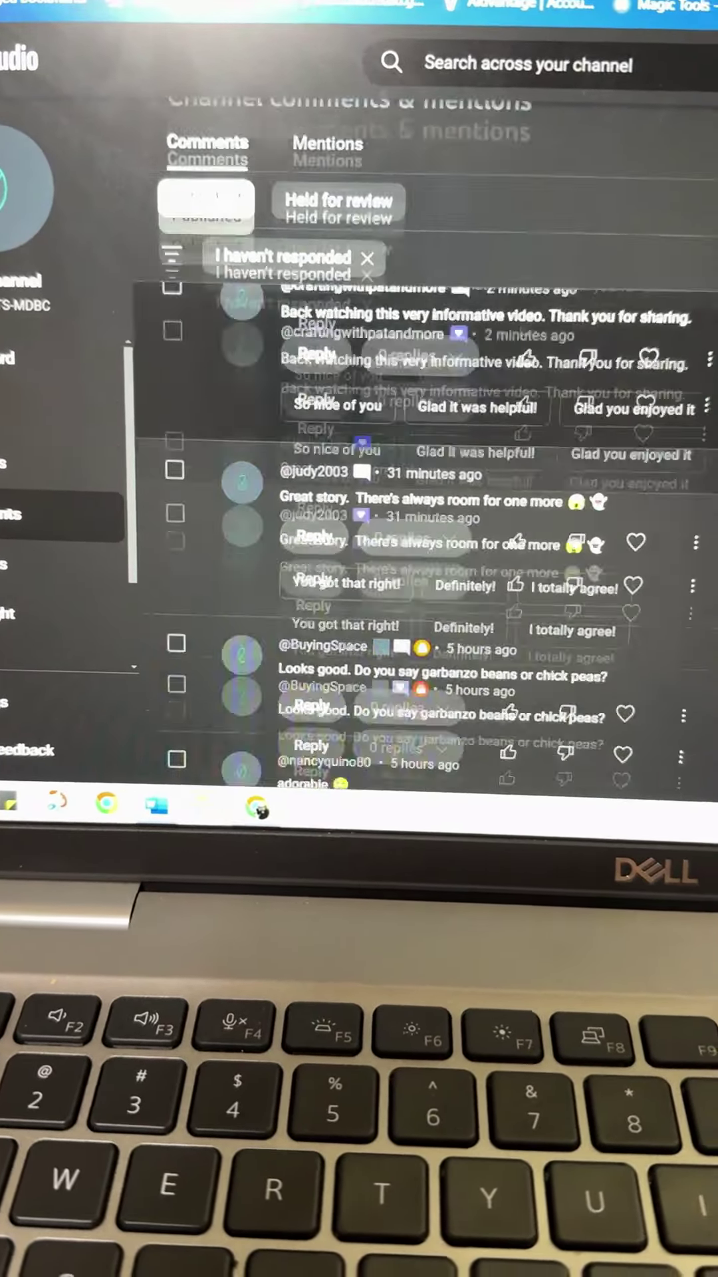
pyautogui.scroll(-3, 419, 539)
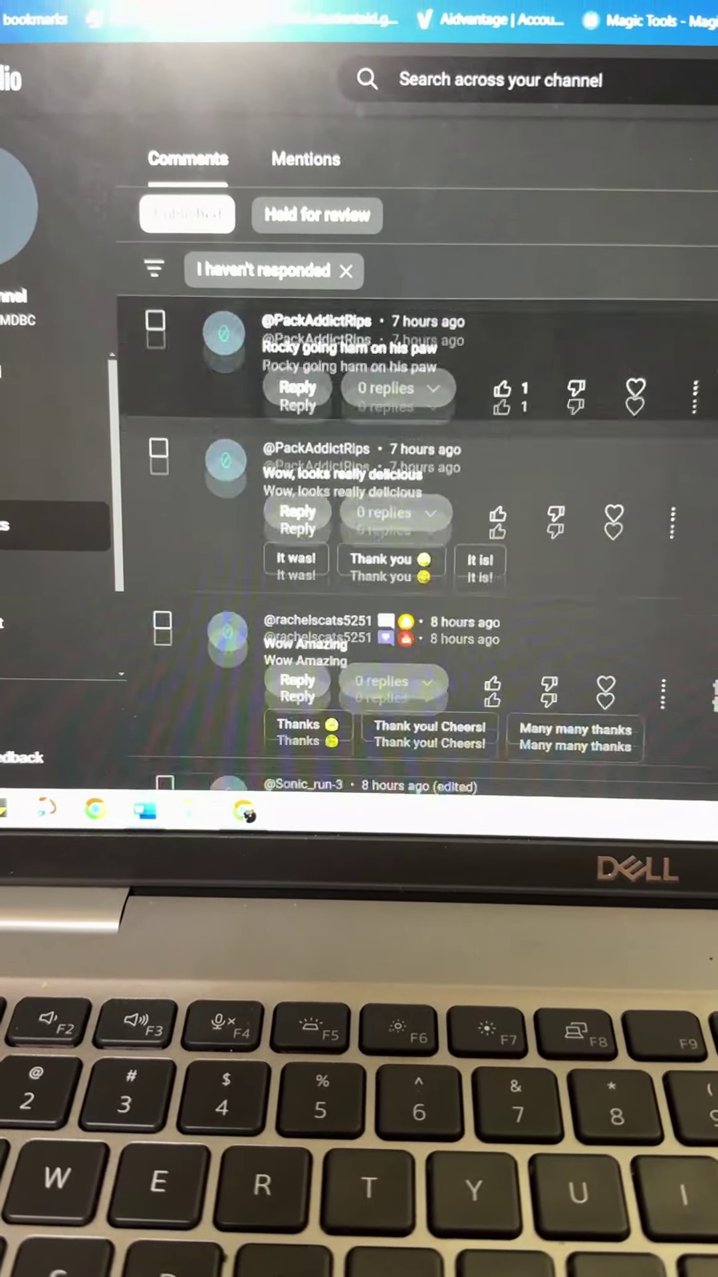
pyautogui.scroll(-3, 419, 548)
pyautogui.scroll(-3, 420, 549)
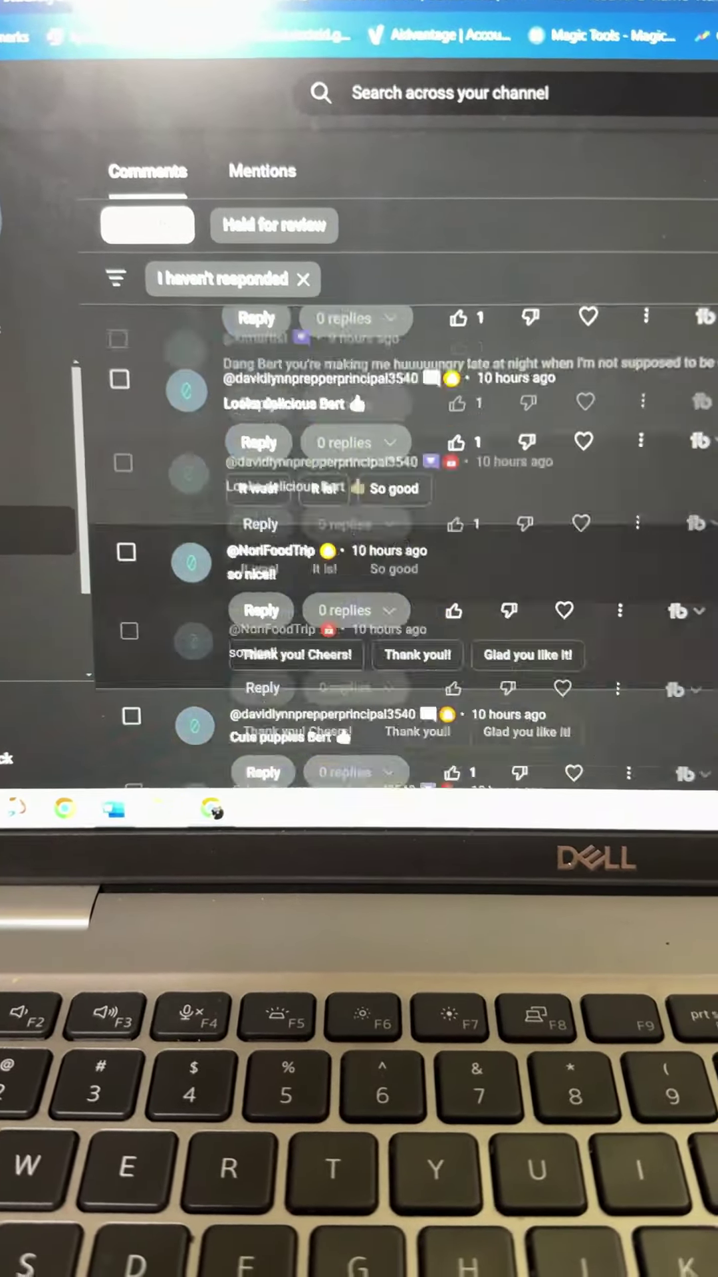
pyautogui.scroll(-3, 400, 559)
pyautogui.scroll(-3, 399, 559)
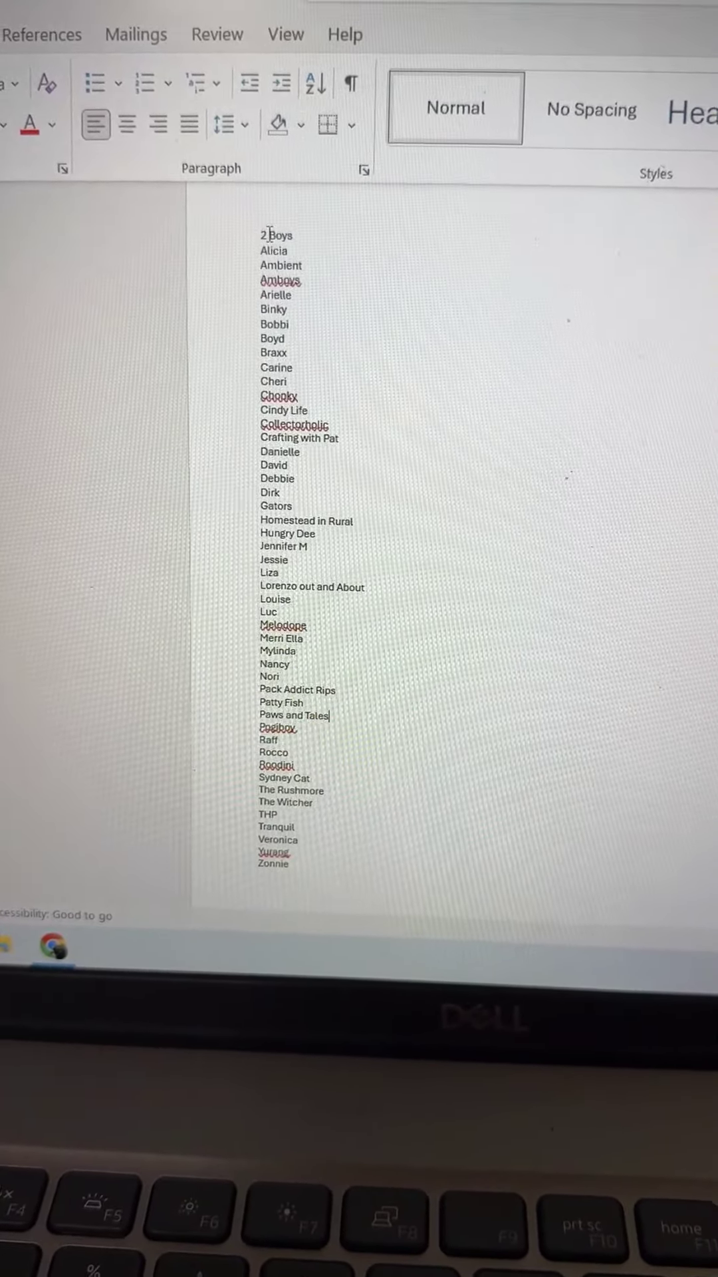
# Select the full list of commenter names from '2 Boys' through 'Zonnie'.
pyautogui.moveTo(361, 505); pyautogui.dragTo(374, 827)
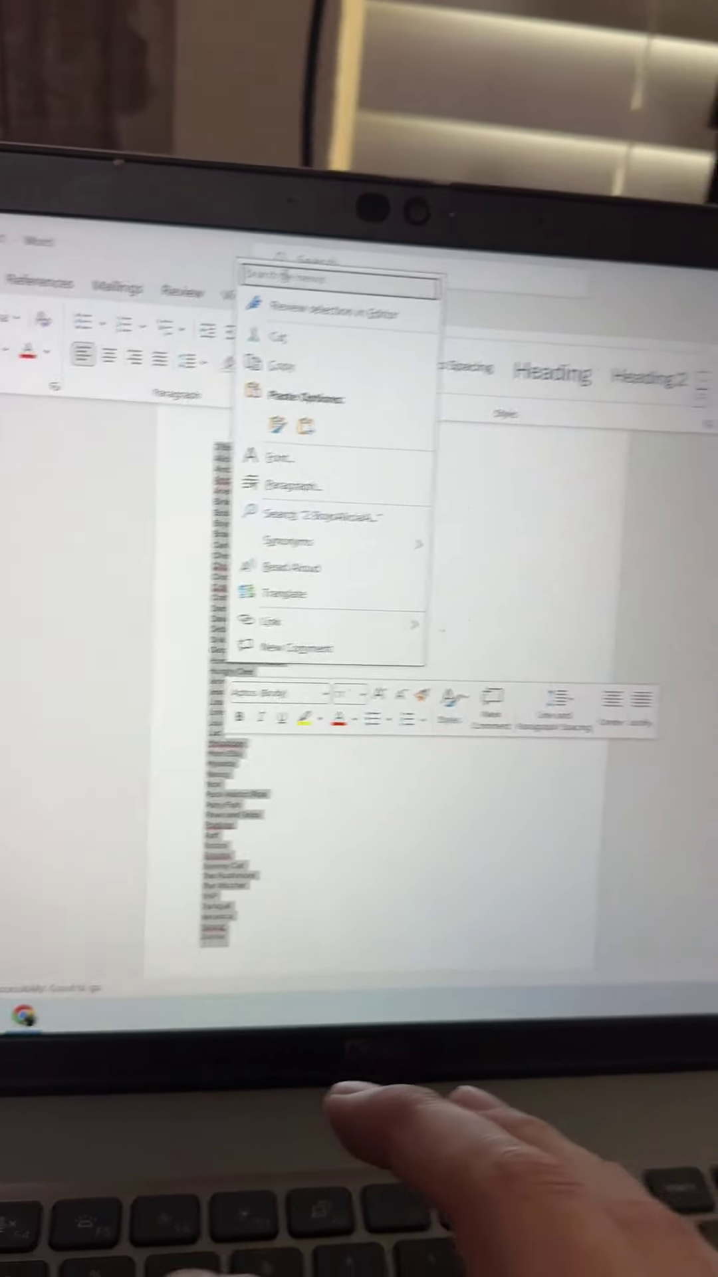
pyautogui.write('sort')
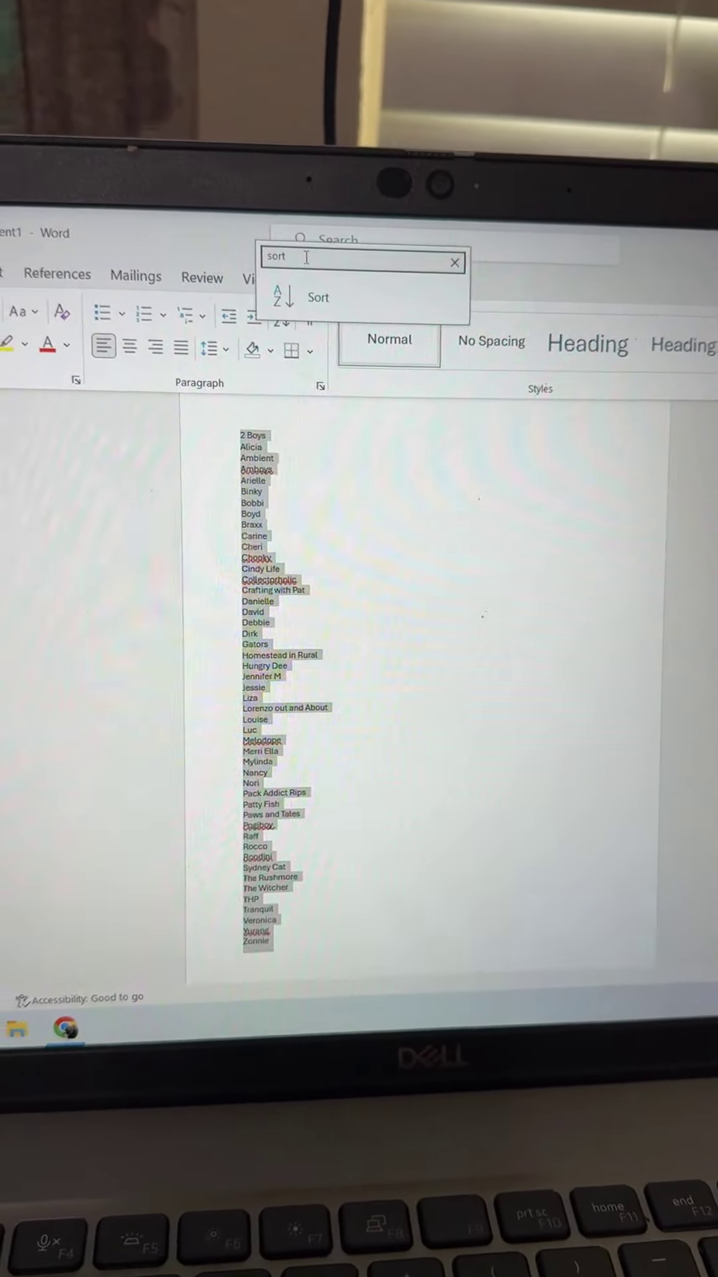
# Bring up the Sort Text dialog for the selected names.
pyautogui.click(329, 262)
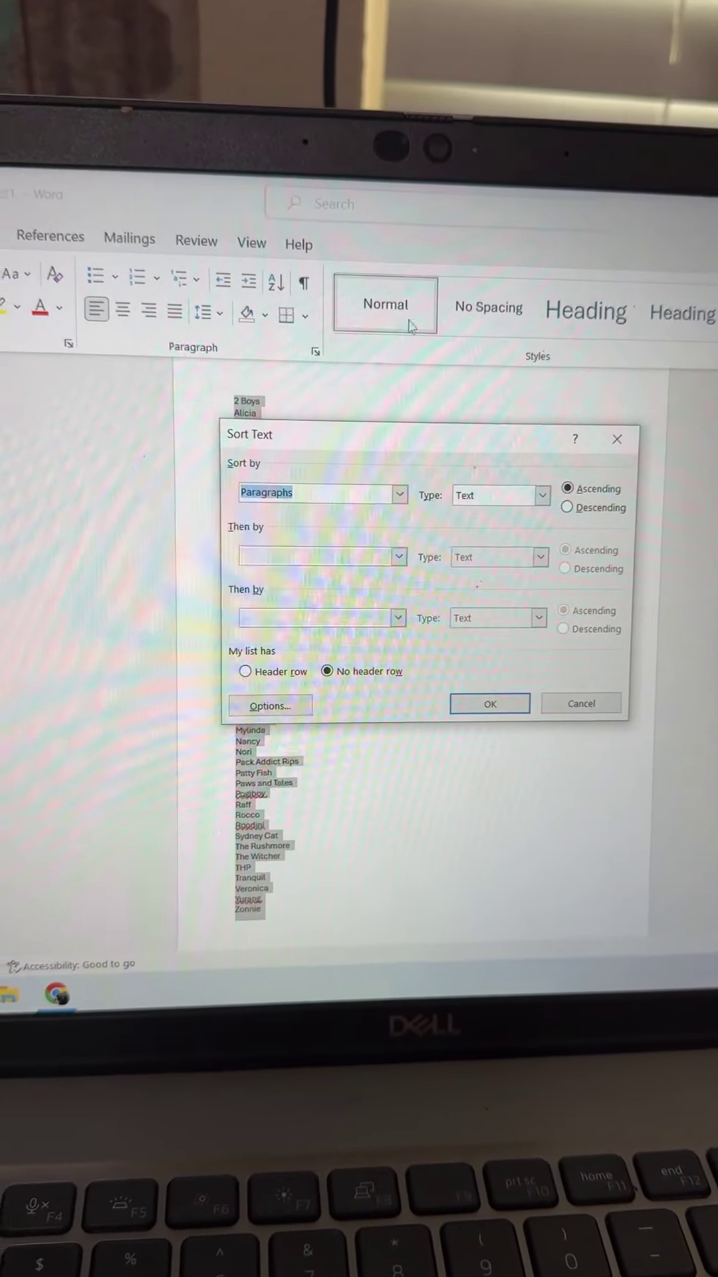
# Sort the names by Paragraphs, Text, Ascending so they run alphabetically from 2 Boys to Zonnie.
pyautogui.click(509, 707)
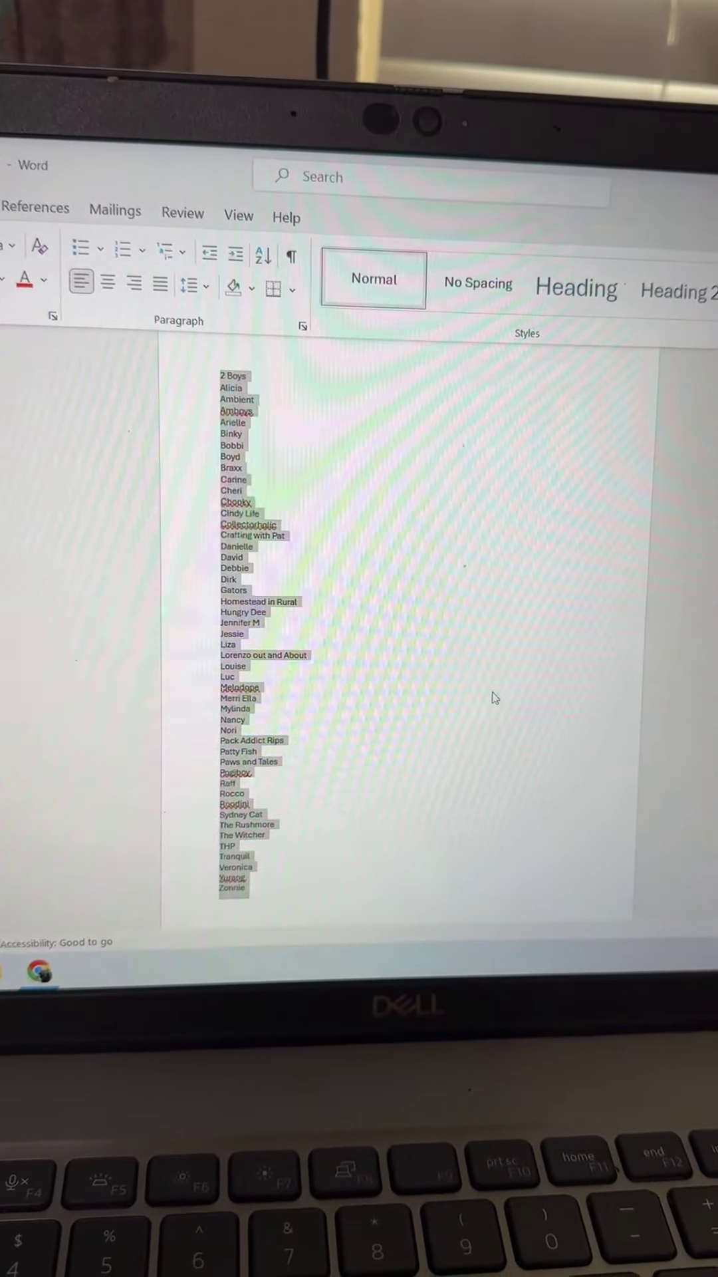